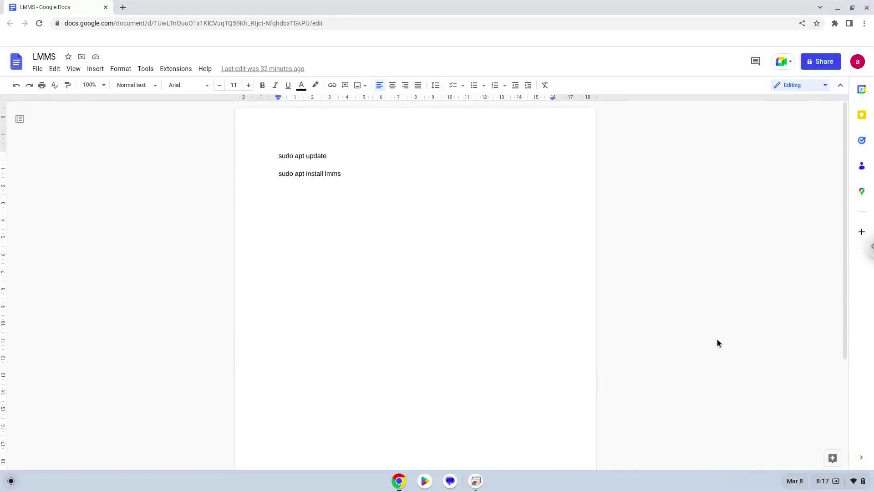
# Step: Open ChromeOS Settings from quick settings and go to Advanced > Developers
pyautogui.click(828, 481)
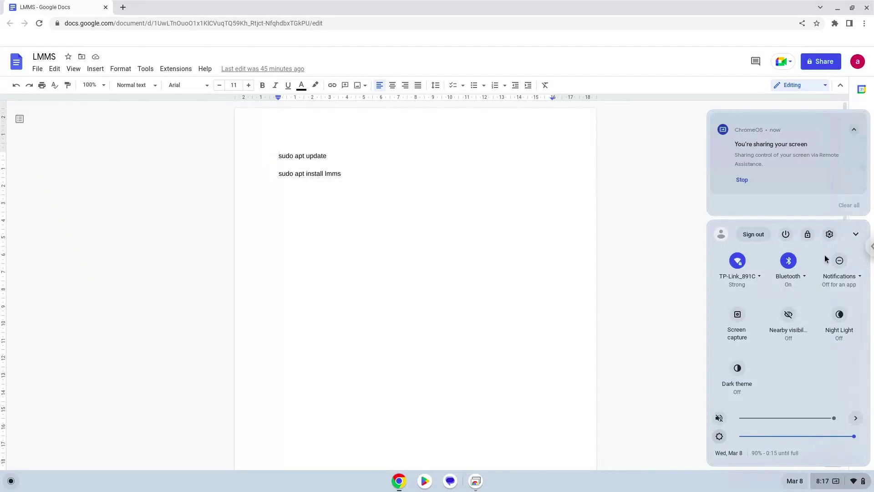
pyautogui.click(829, 234)
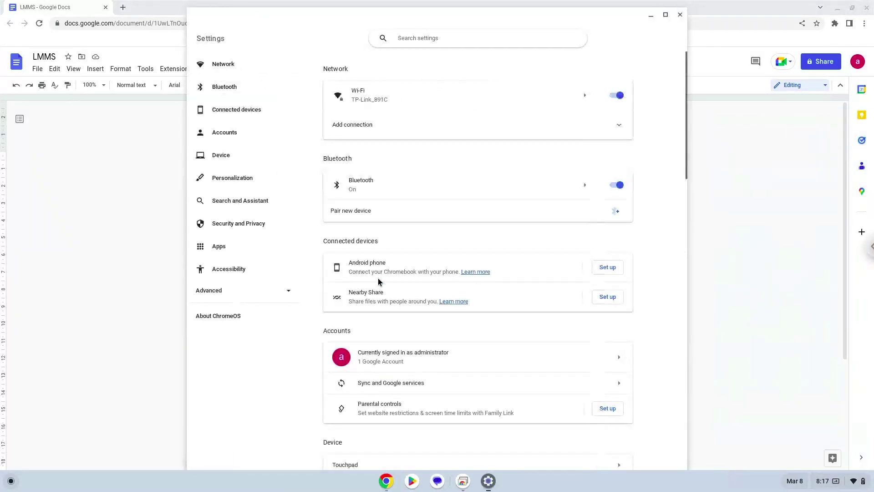
pyautogui.click(243, 297)
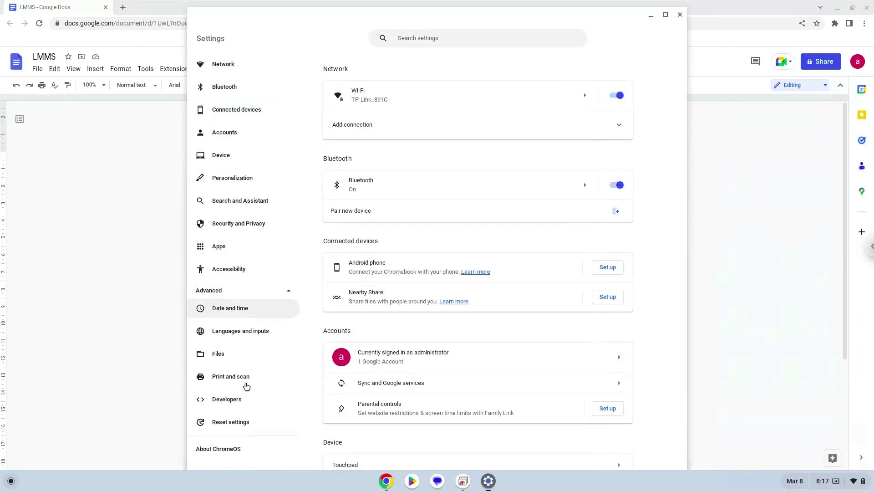
pyautogui.click(245, 403)
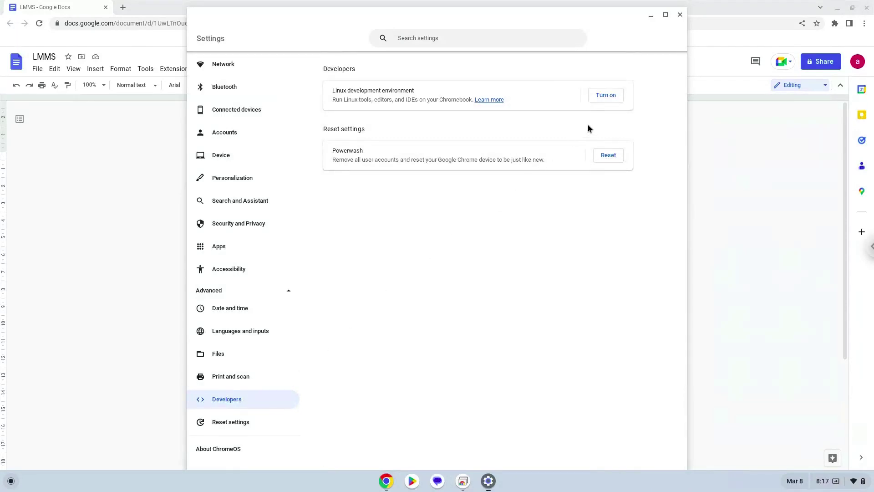
# Step: Install the Linux development environment, then close the new Linux terminal and Settings
pyautogui.click(610, 95)
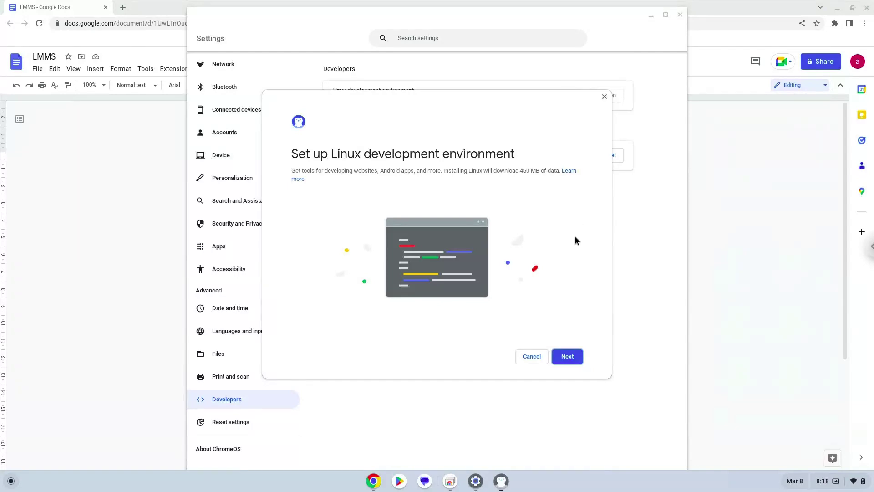
pyautogui.click(568, 356)
pyautogui.click(567, 356)
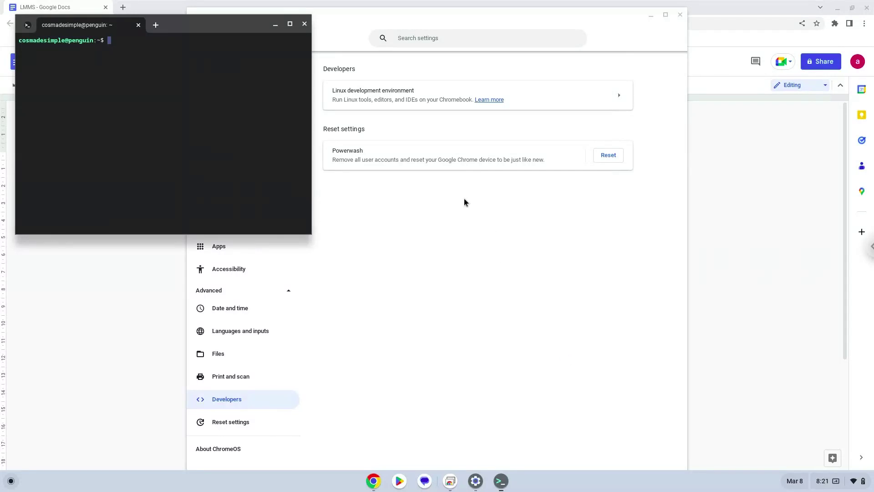
pyautogui.click(305, 24)
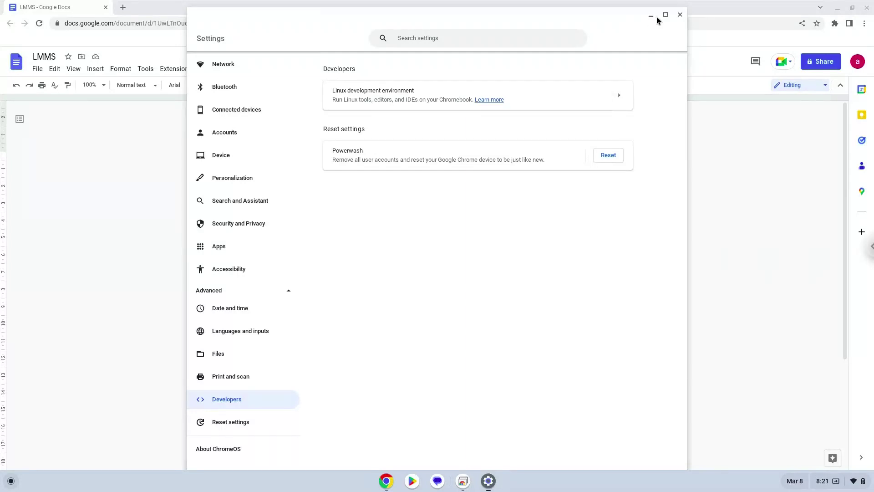
pyautogui.click(679, 15)
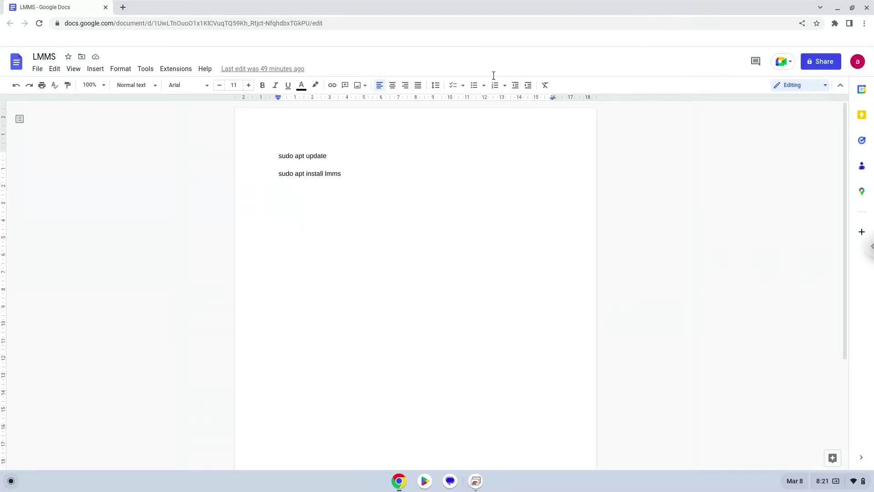
# Step: Copy the 'sudo apt update' line from the LMMS Google Docs document
pyautogui.tripleClick(301, 154)
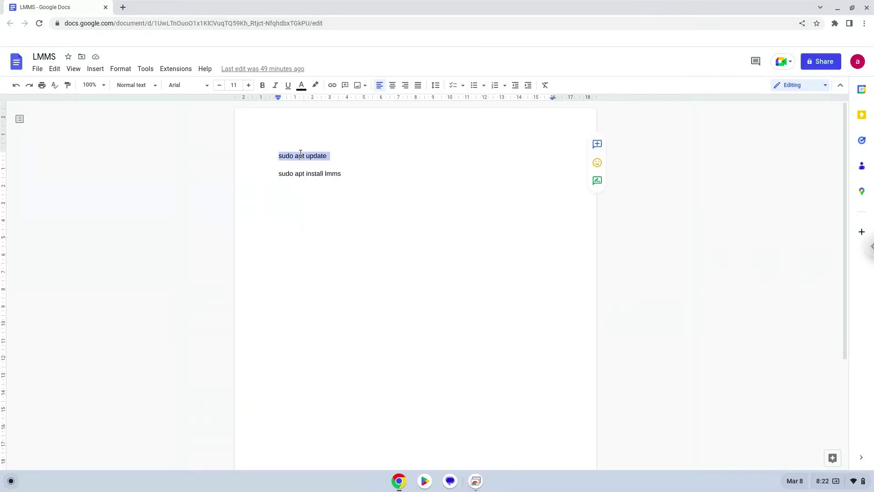
pyautogui.rightClick(300, 154)
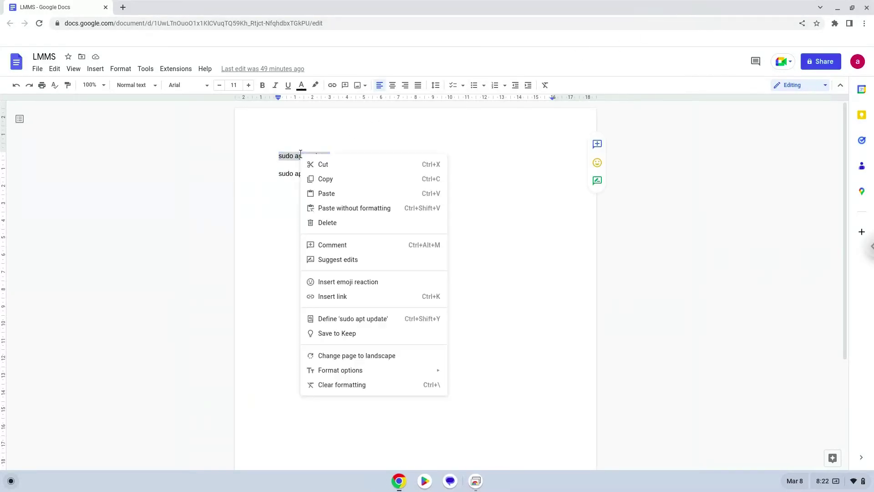
pyautogui.click(324, 180)
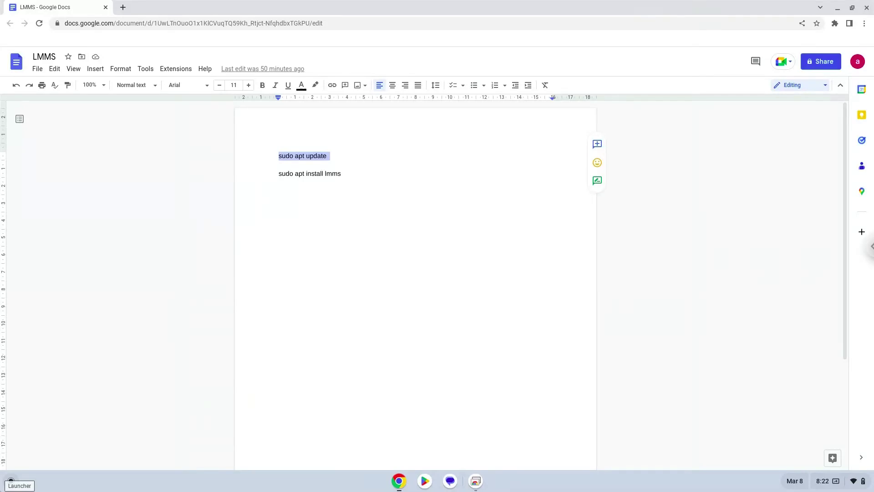
# Step: Launch the penguin Terminal from the Launcher and maximize it for sudo apt update
pyautogui.click(10, 482)
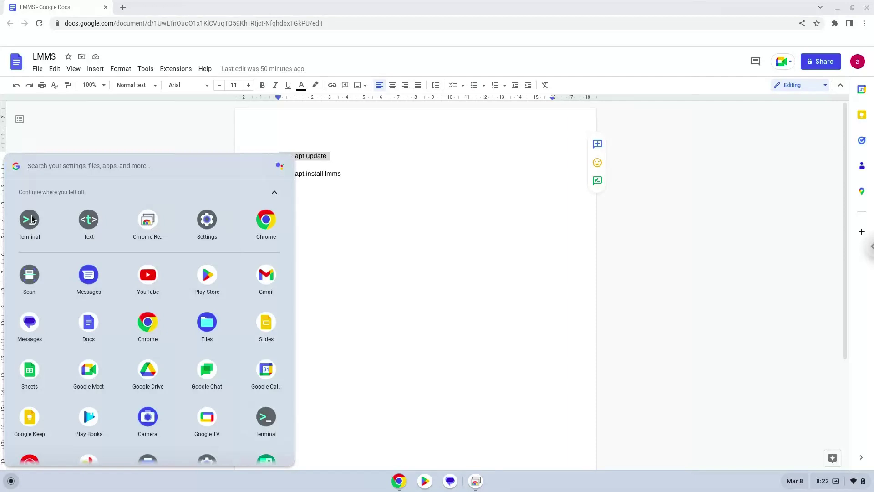
pyautogui.click(30, 219)
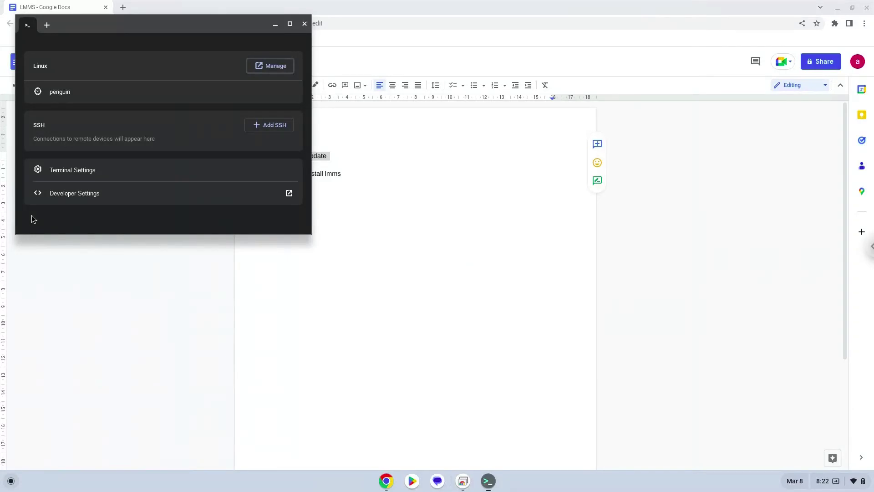
pyautogui.doubleClick(130, 29)
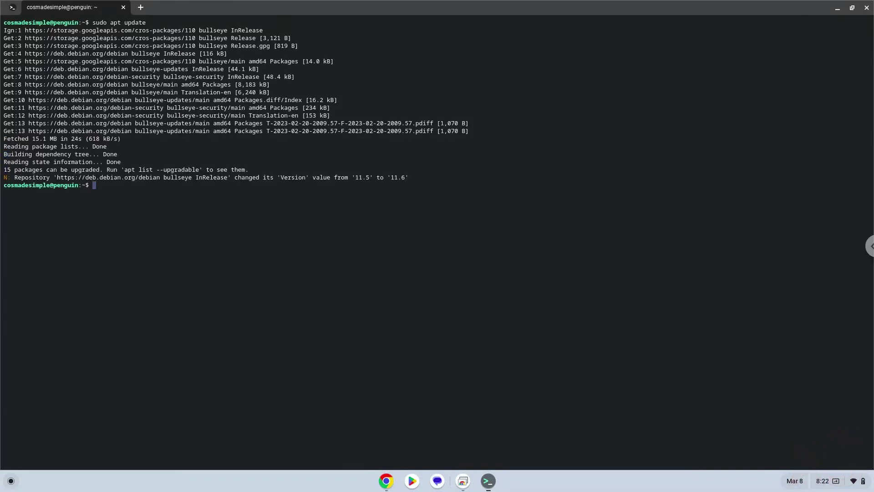
# Step: Copy the 'sudo apt install lmms' line from Google Docs and return to Terminal
pyautogui.click(383, 483)
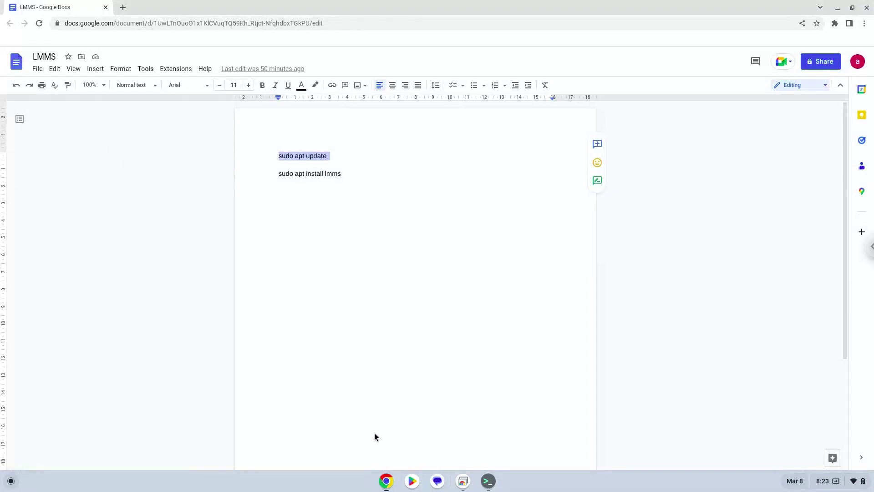
pyautogui.tripleClick(317, 174)
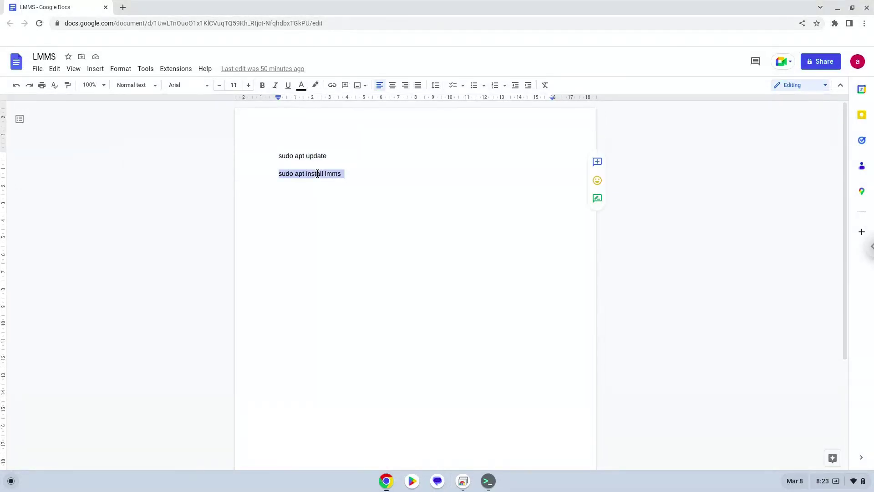
pyautogui.rightClick(317, 174)
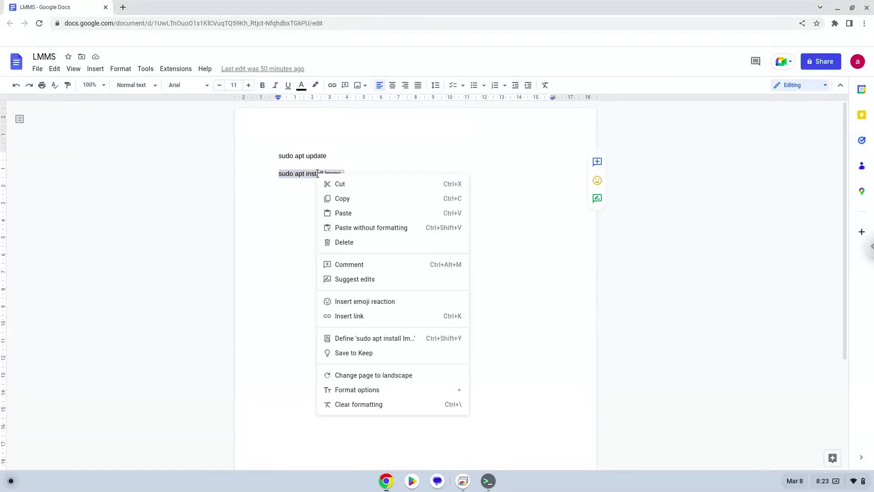
pyautogui.click(340, 199)
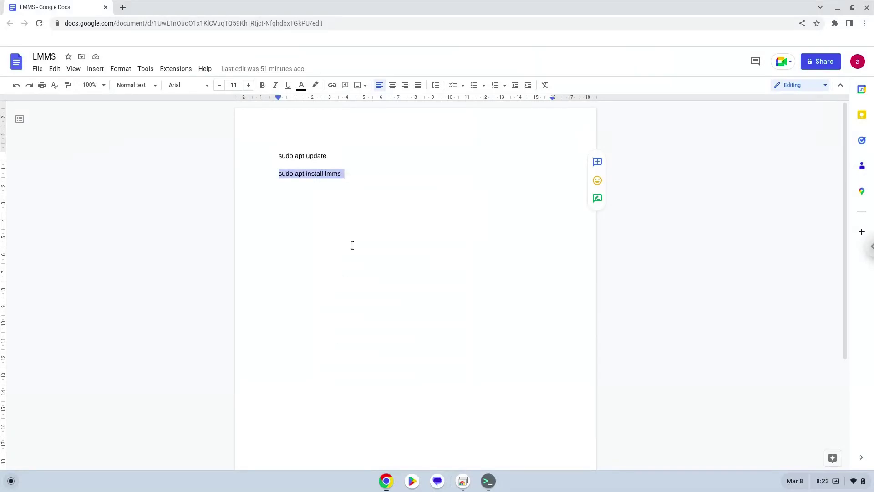
pyautogui.click(492, 486)
# Step: Run sudo apt install lmms, accept the install prompt, then close and leave Terminal
pyautogui.rightClick(407, 301)
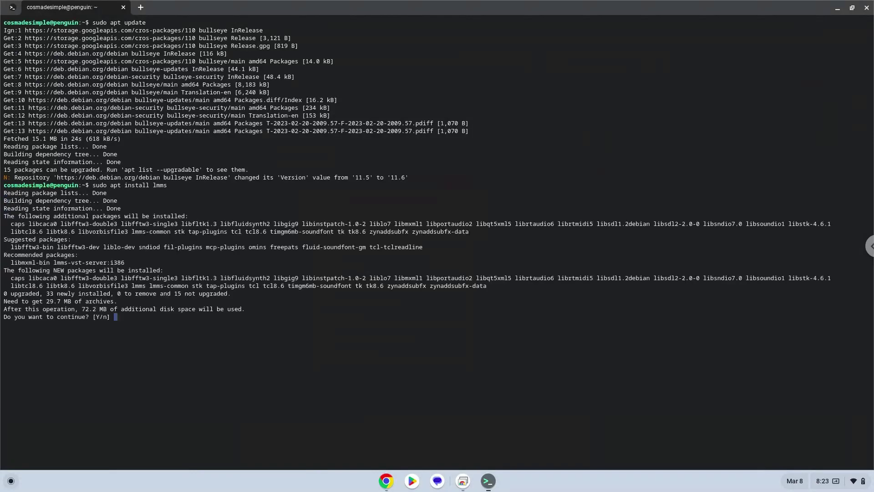
pyautogui.press('Return')
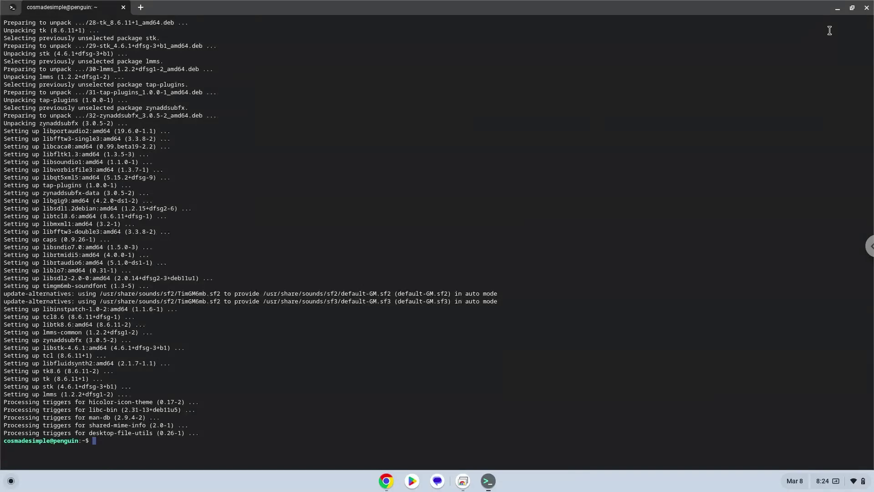
pyautogui.click(866, 8)
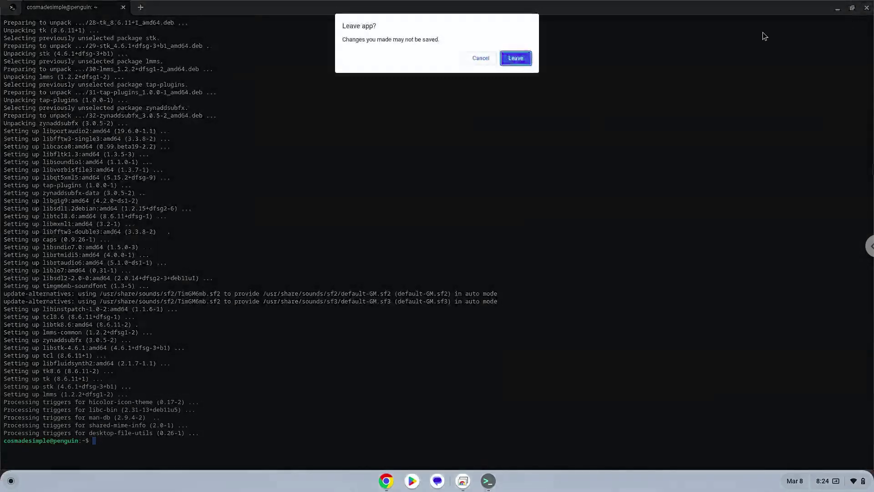
pyautogui.click(524, 59)
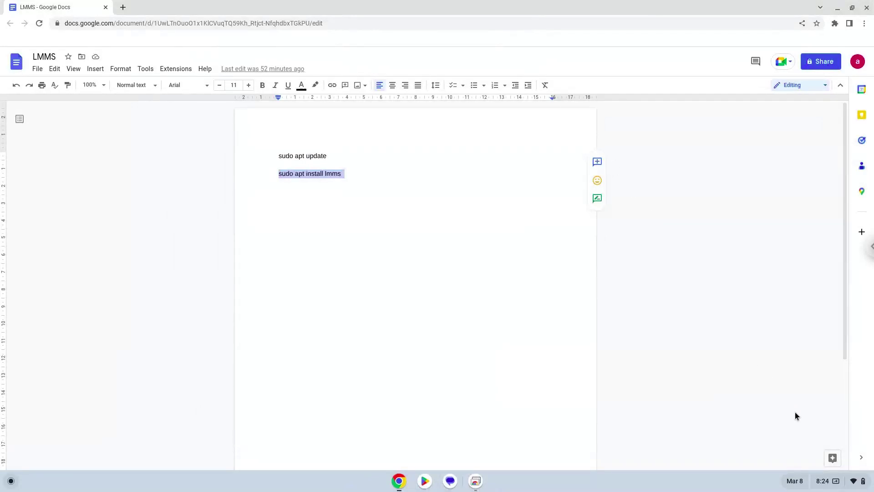
# Step: Allow Linux microphone access in the Linux development environment settings, shut Linux down, close Settings
pyautogui.click(834, 481)
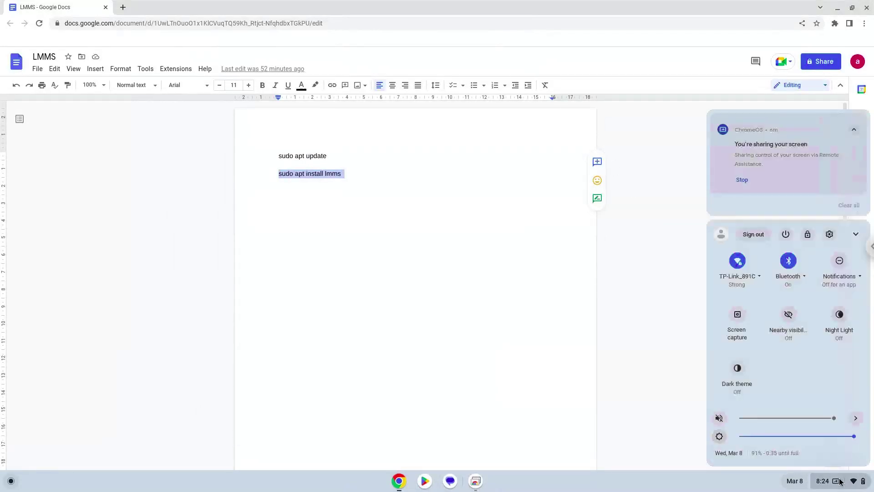
pyautogui.click(829, 234)
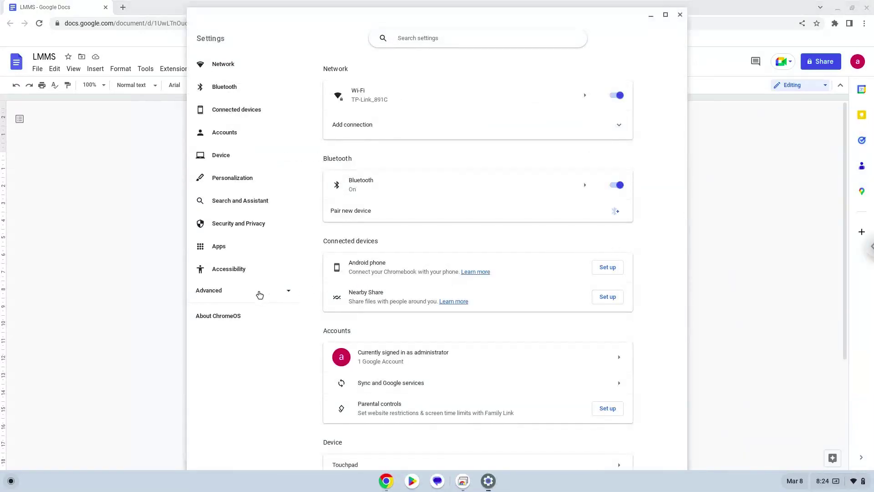
pyautogui.click(258, 294)
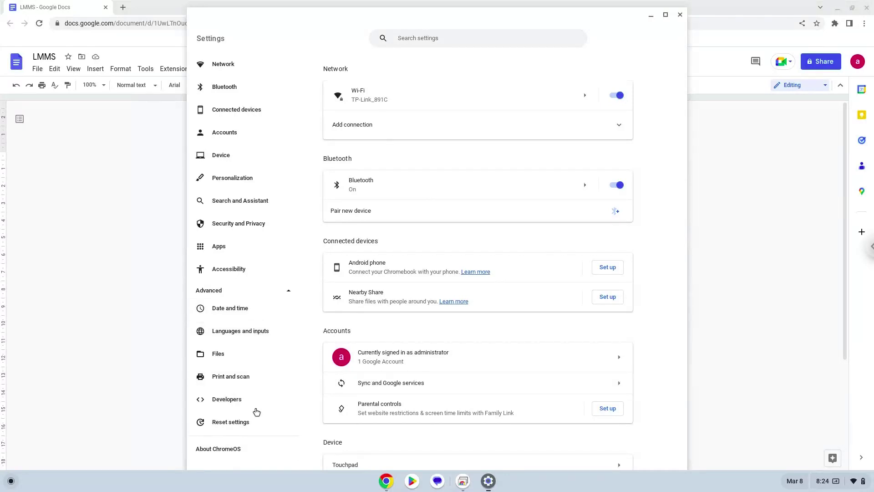
pyautogui.click(254, 399)
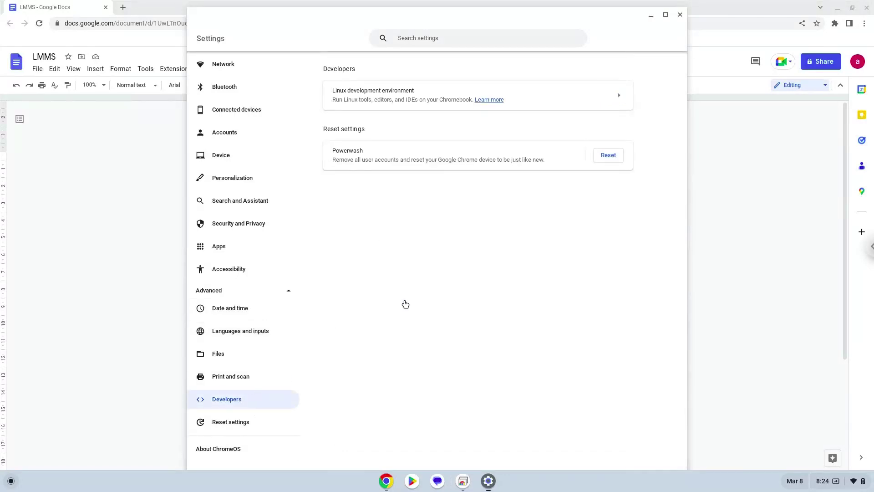
pyautogui.click(581, 103)
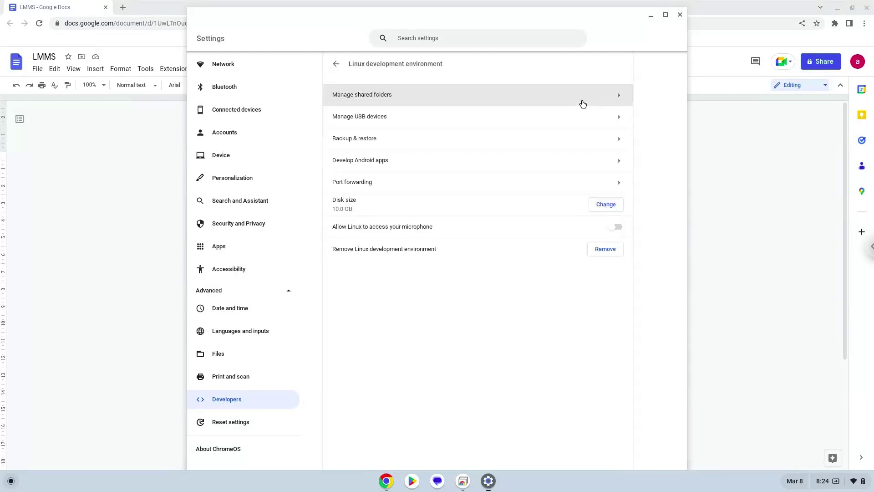
pyautogui.click(618, 227)
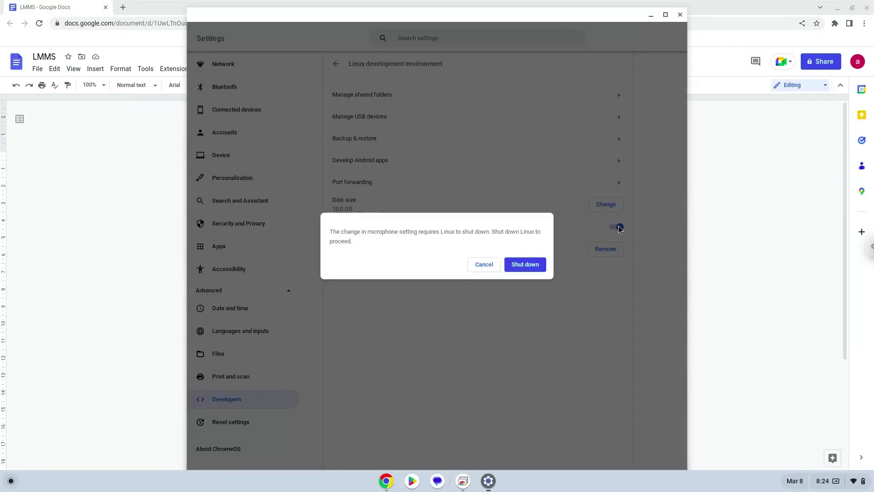
pyautogui.click(528, 269)
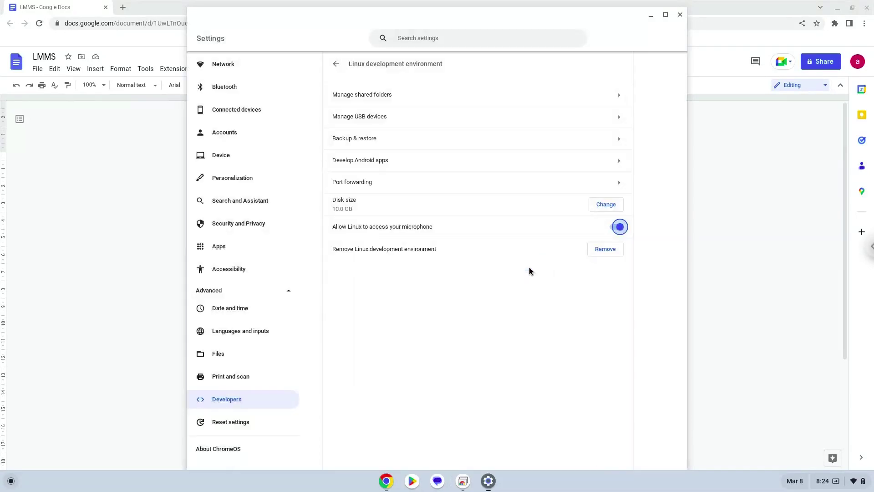
pyautogui.click(679, 15)
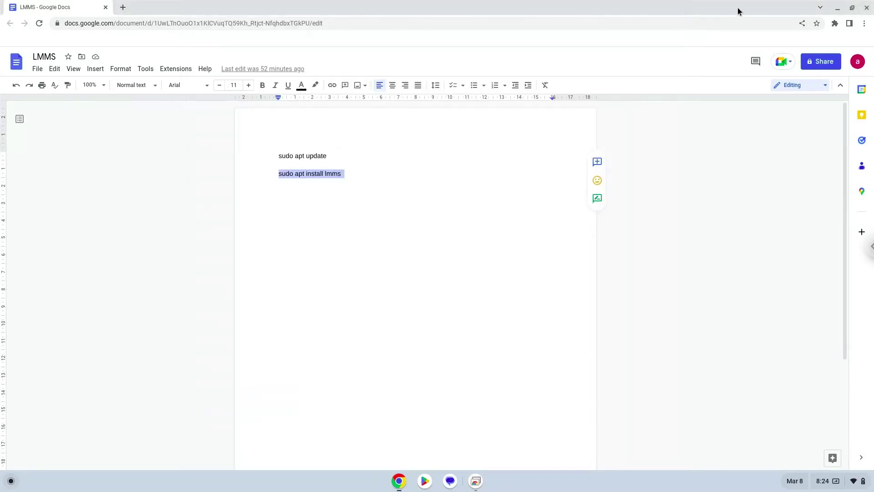
# Step: Minimize Chrome and launch LMMS from the Launcher's Linux apps folder
pyautogui.click(838, 8)
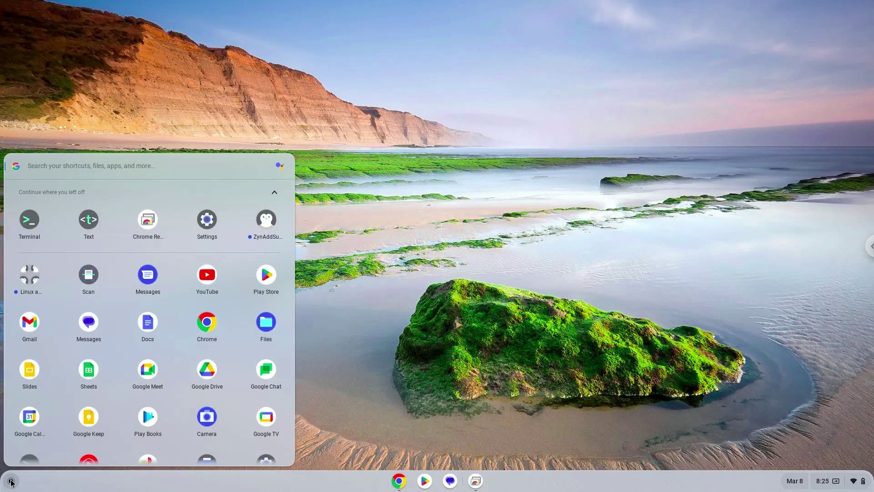
pyautogui.click(27, 275)
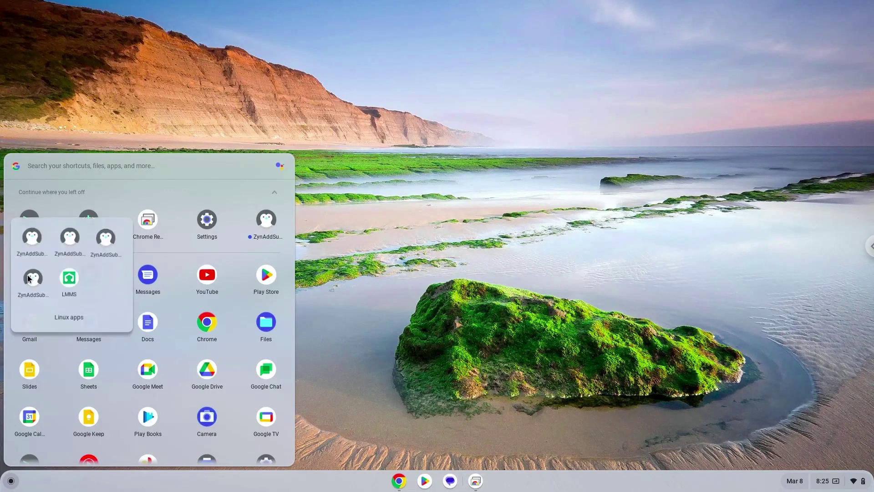
pyautogui.click(74, 278)
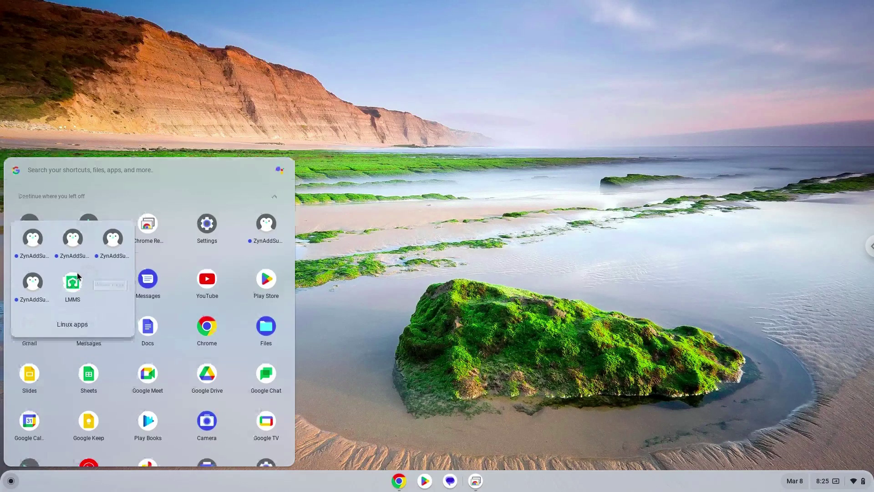
pyautogui.click(78, 272)
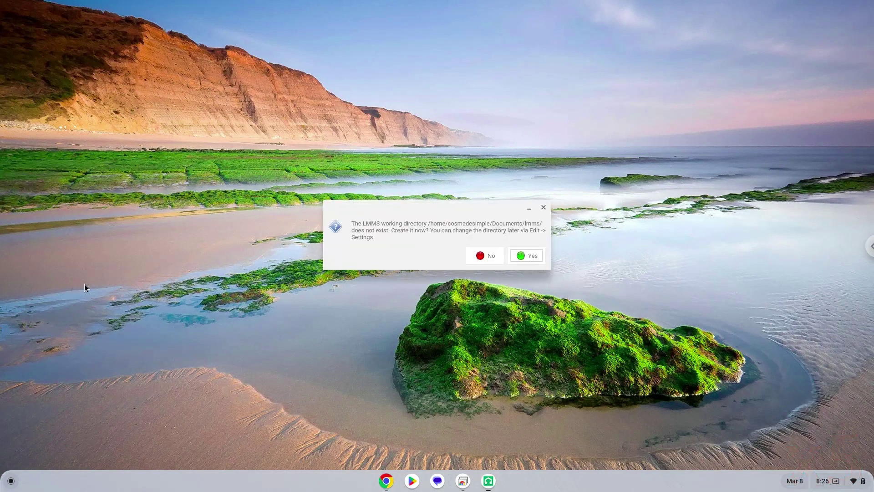
# Step: Create the LMMS working directory, accept default settings, and open Help > About showing 1.2.2
pyautogui.click(512, 255)
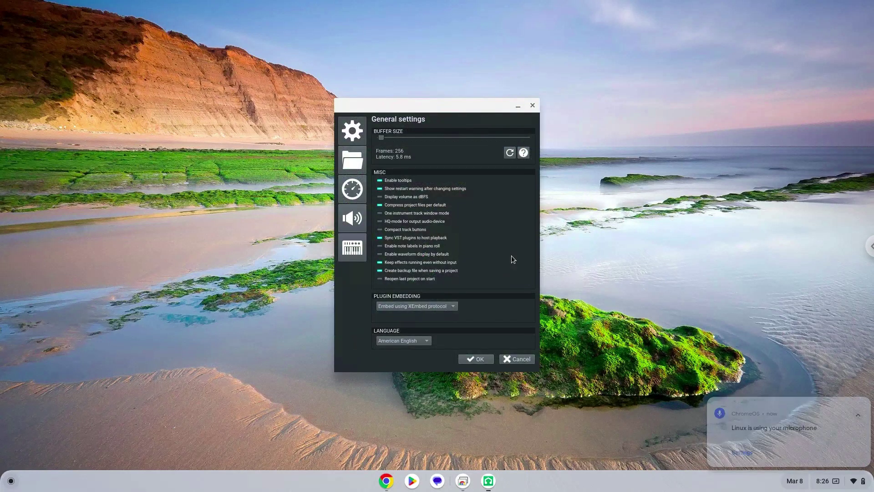
pyautogui.click(474, 358)
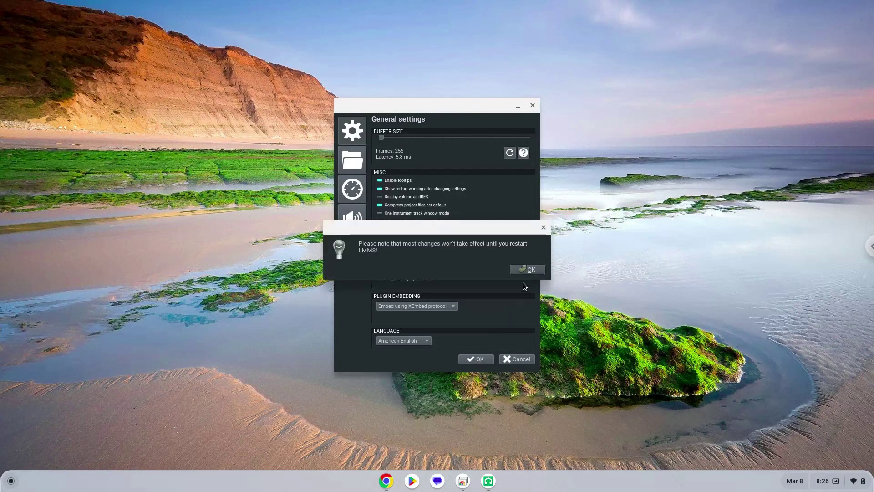
pyautogui.click(528, 270)
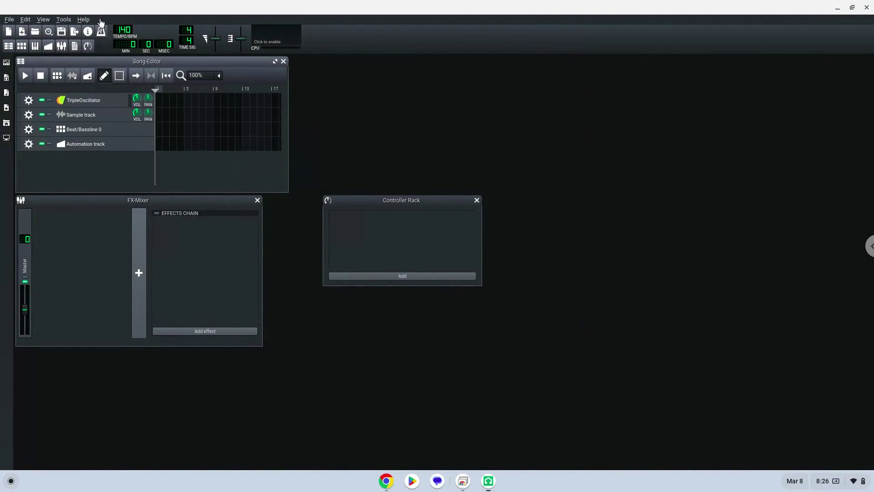
pyautogui.click(85, 20)
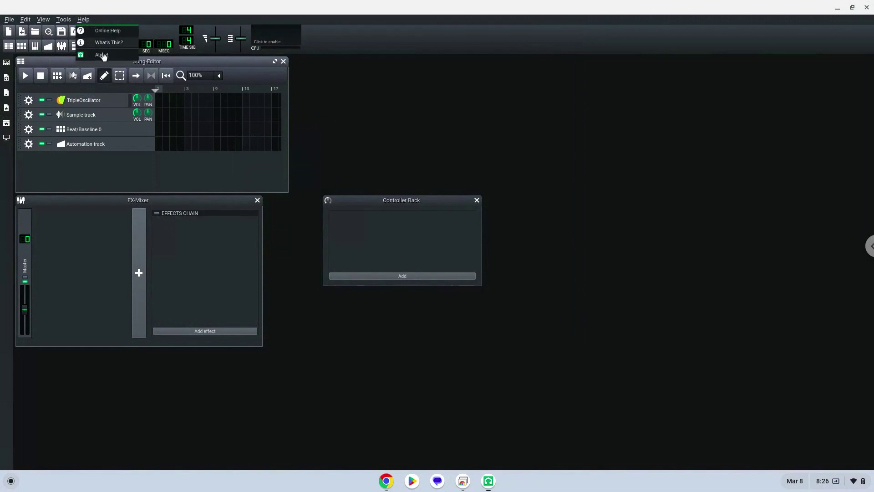
pyautogui.click(102, 55)
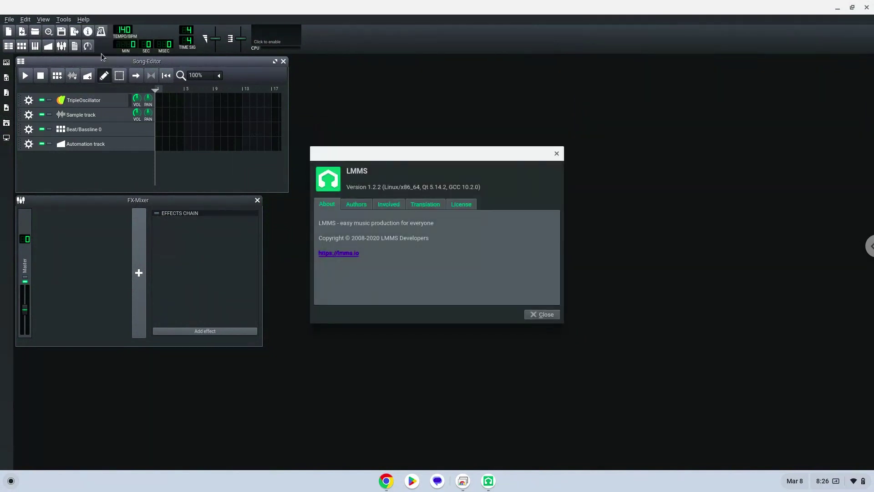